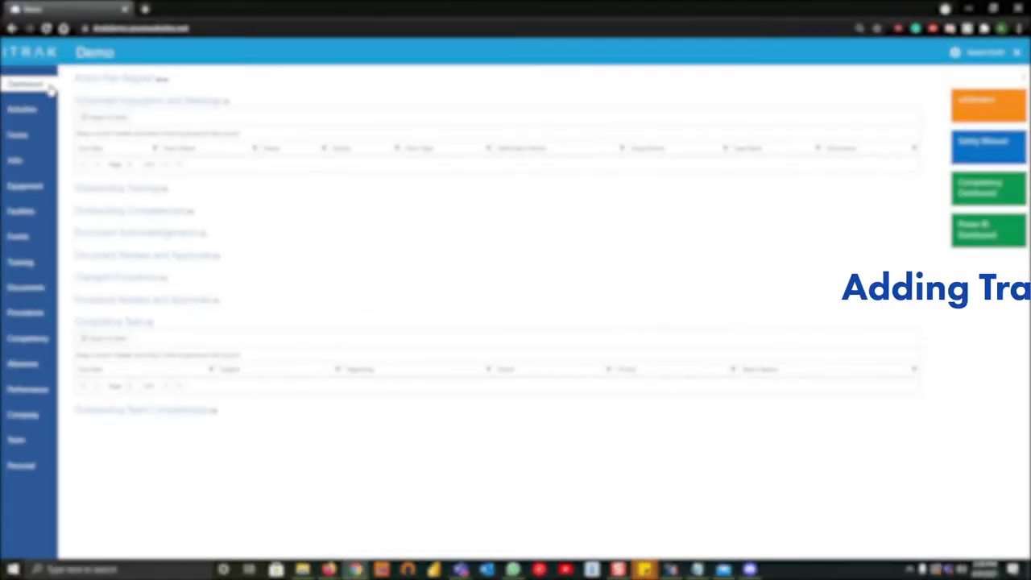
Step: Go to the personal information page and expand its Activities and Training lists
click(47, 84)
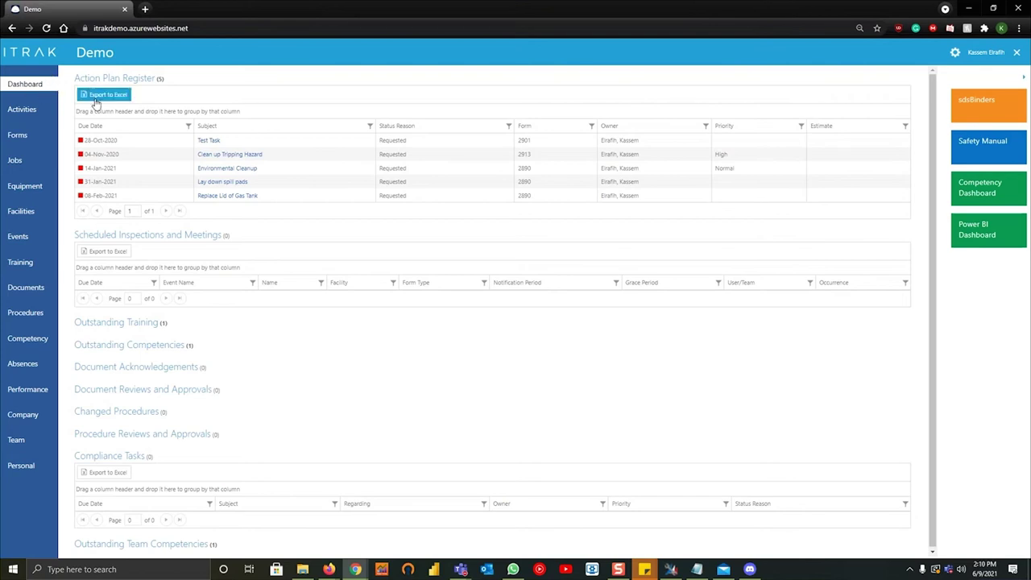
click(24, 472)
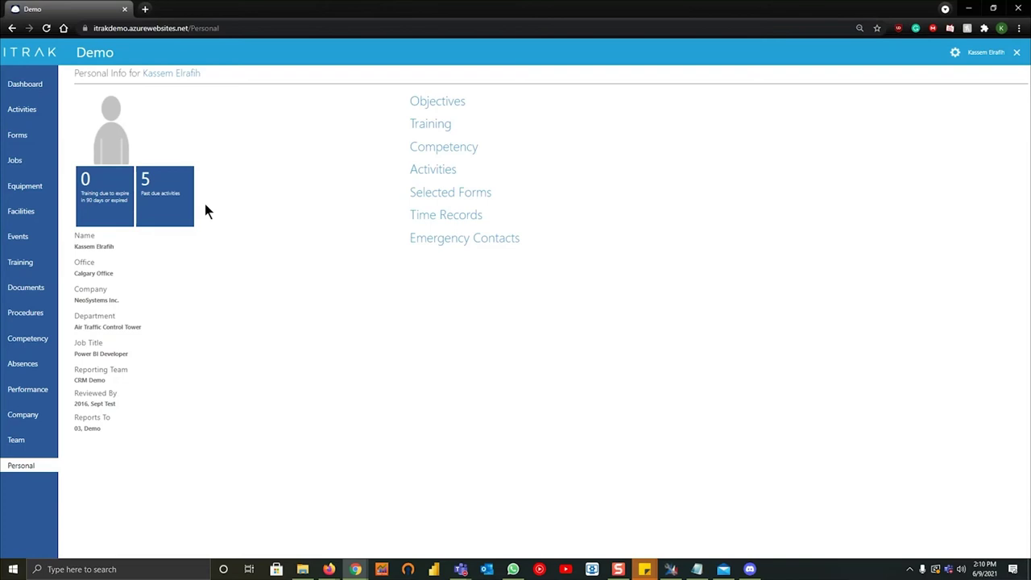
click(435, 170)
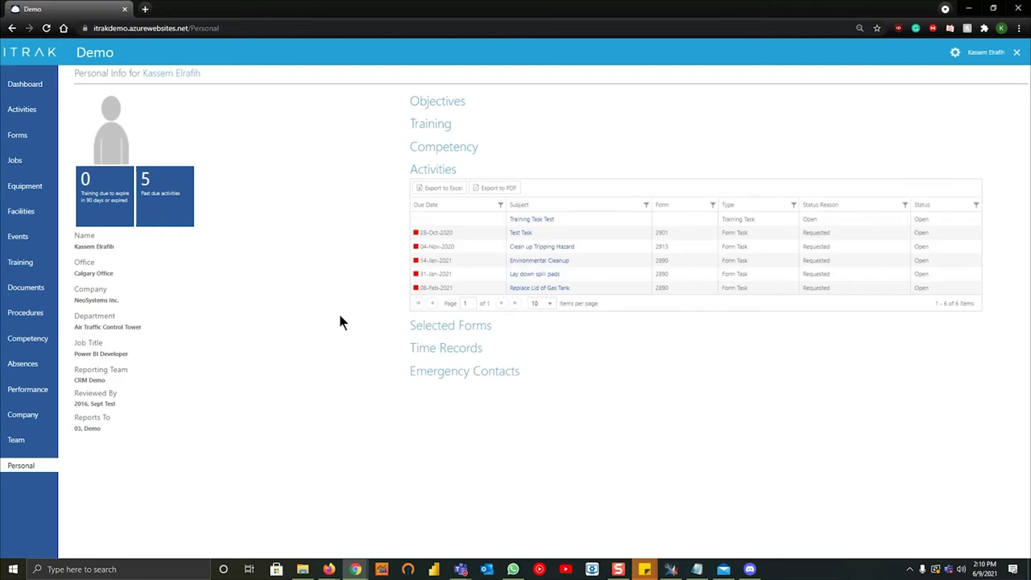
drag(761, 219, 719, 220)
click(439, 126)
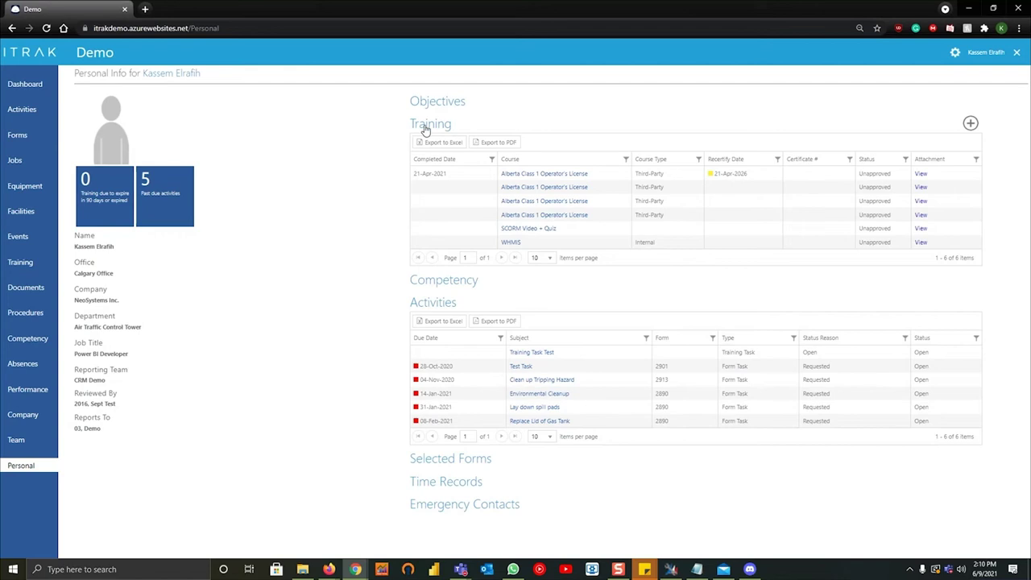
Step: Start a new training record and assign it the WHMIS course, found by searching for "whmis"
click(971, 124)
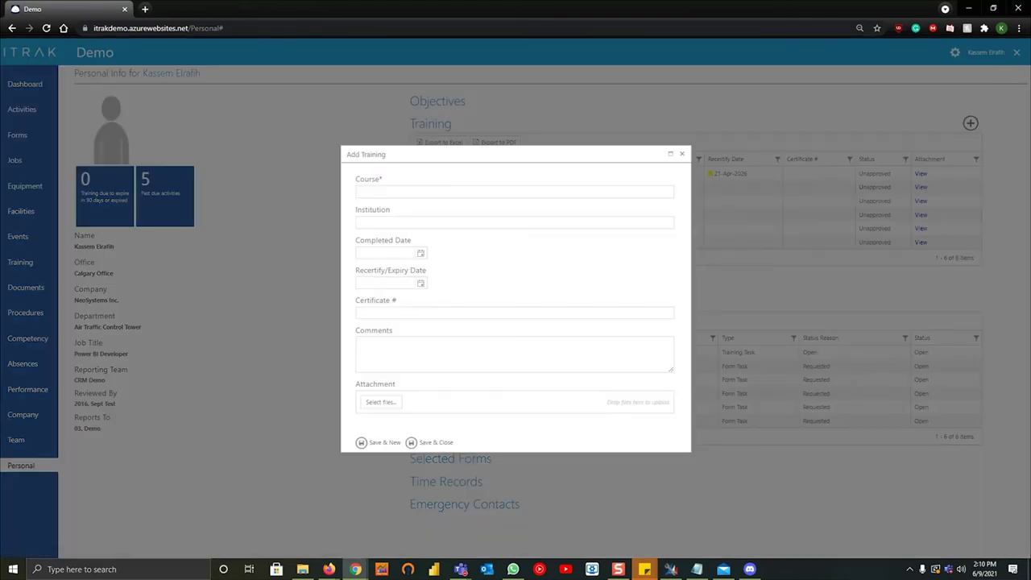
click(497, 198)
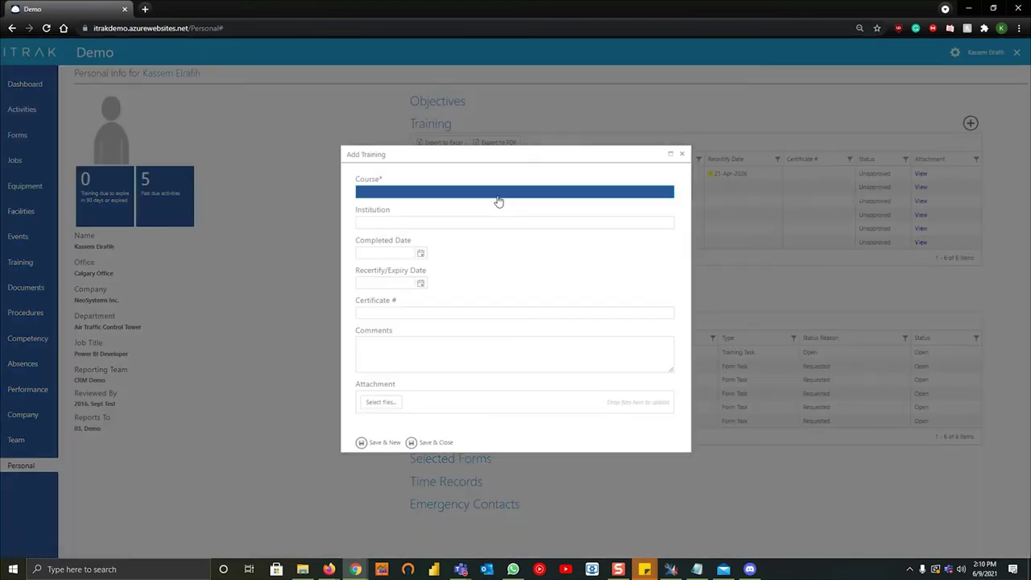
click(499, 197)
click(522, 190)
text(v)
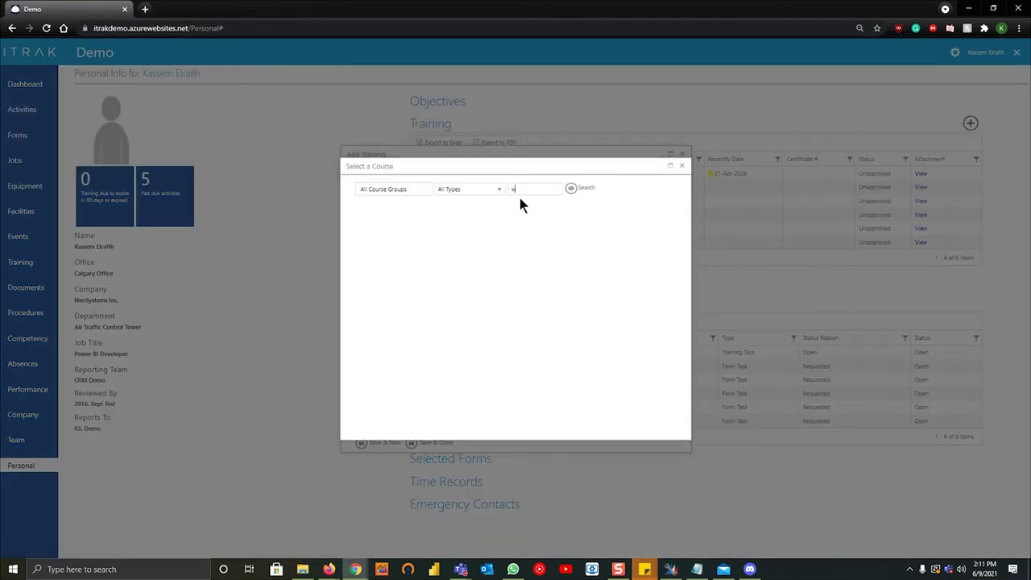
text(hmis)
key(Return)
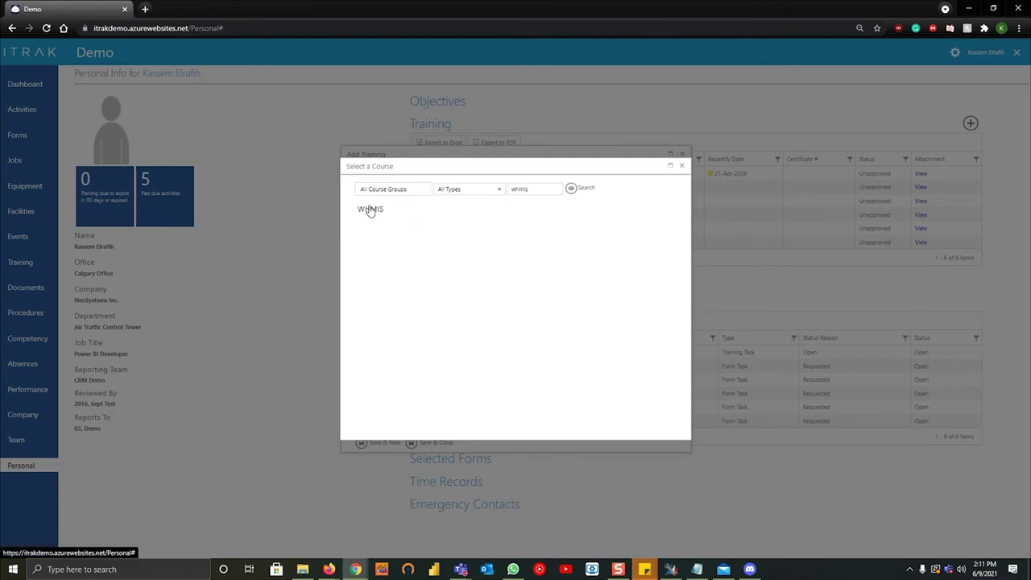
click(369, 208)
Step: Set the training record's institution to Township of Langley (Langley) and its completed date to 01-Jun-2021
click(387, 221)
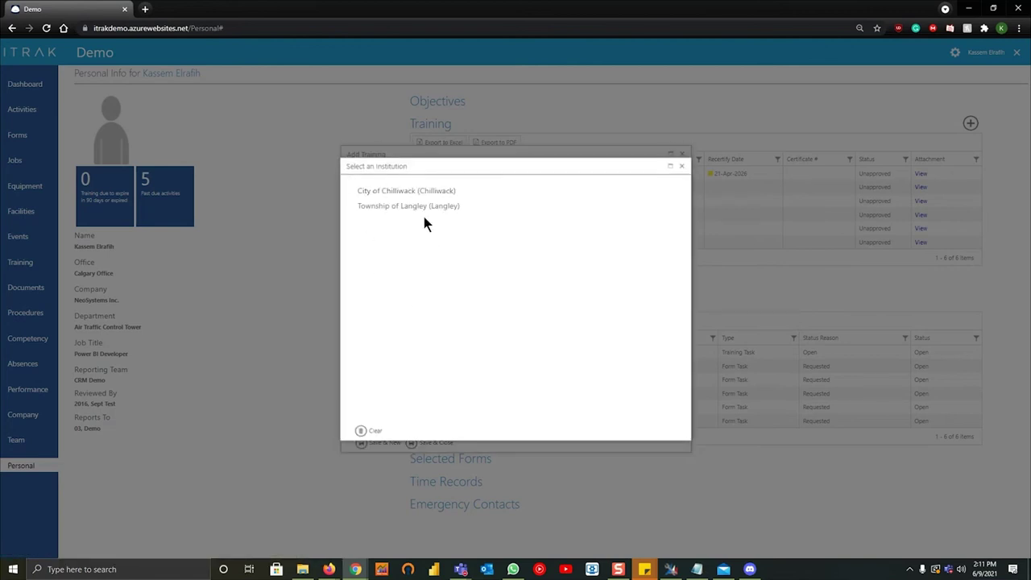
click(413, 208)
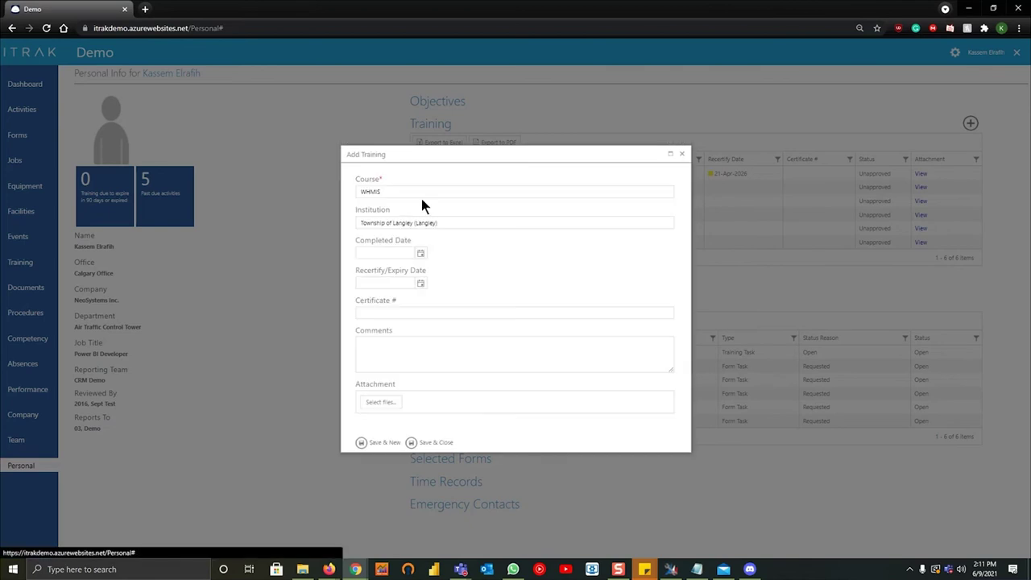
click(421, 253)
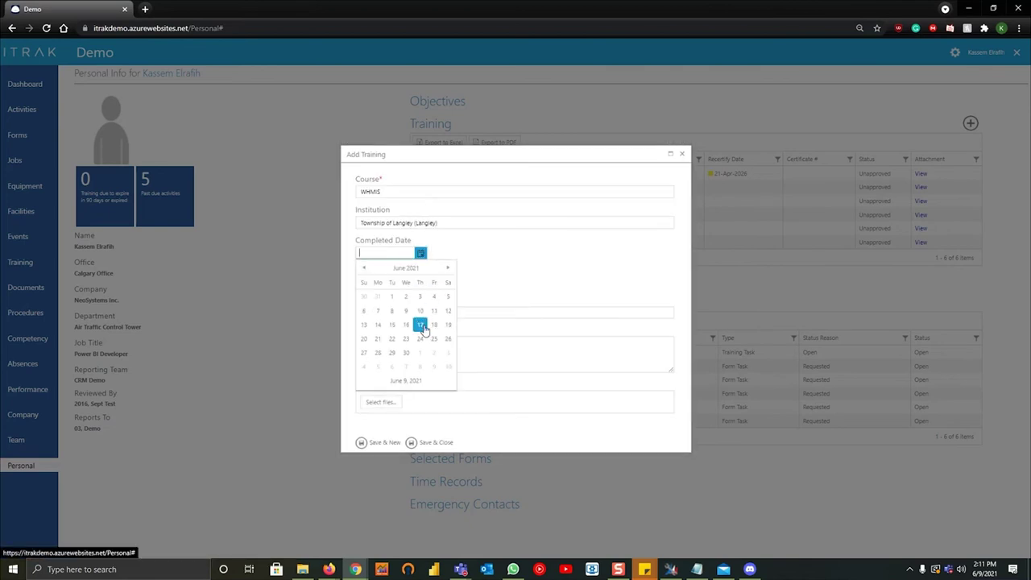
click(391, 297)
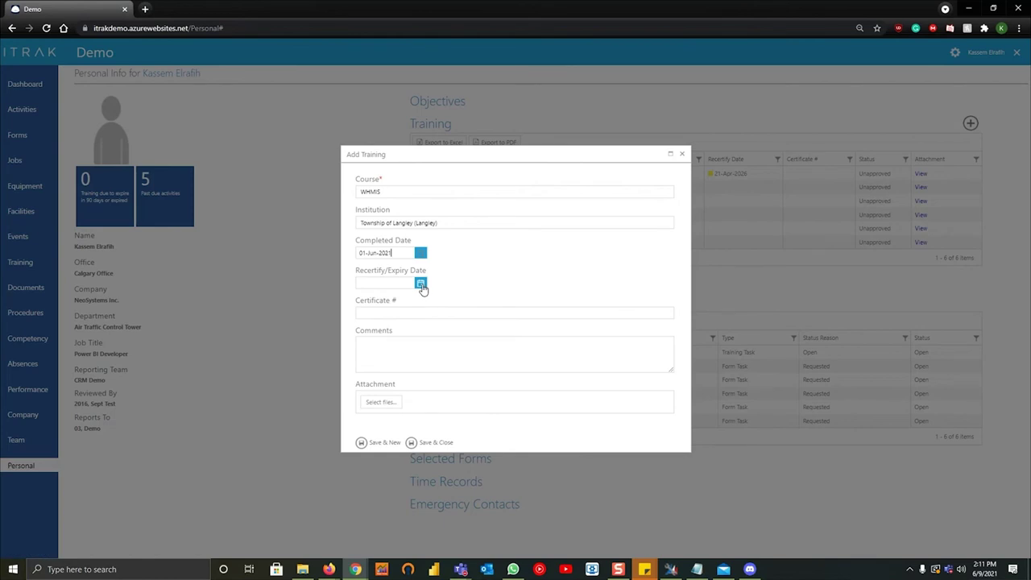
Step: Set the training record's recertify/expiry date to 01-Jun-2022
click(420, 284)
click(448, 299)
click(448, 299)
click(448, 299)
click(447, 298)
click(448, 299)
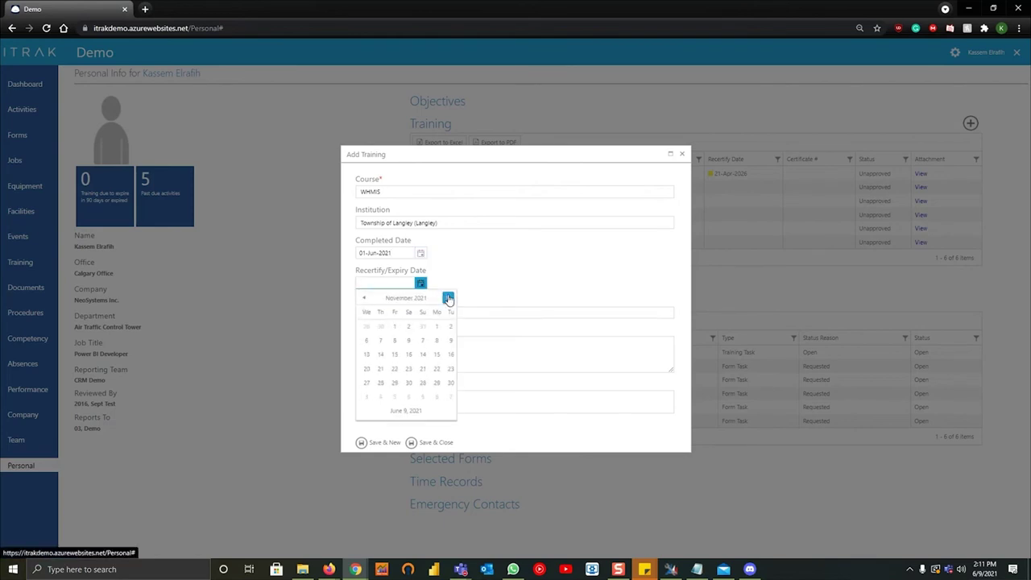
click(448, 299)
click(447, 299)
click(448, 298)
click(448, 299)
click(447, 299)
click(449, 300)
click(448, 300)
click(409, 326)
Step: Enter certificate number 23 and the comment "The Teacher performed the session excellently", and save the training record
click(445, 312)
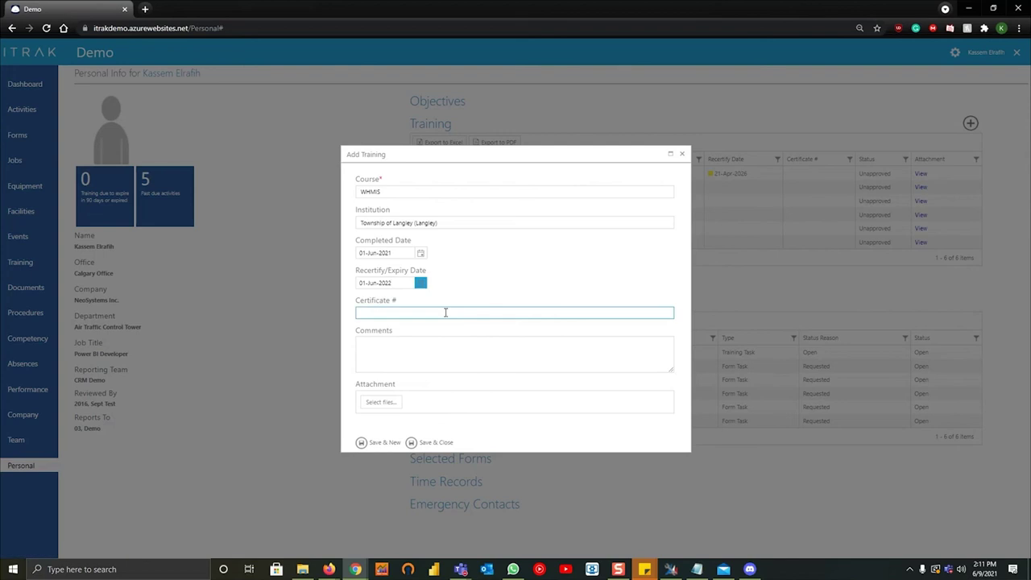
text(23)
click(474, 340)
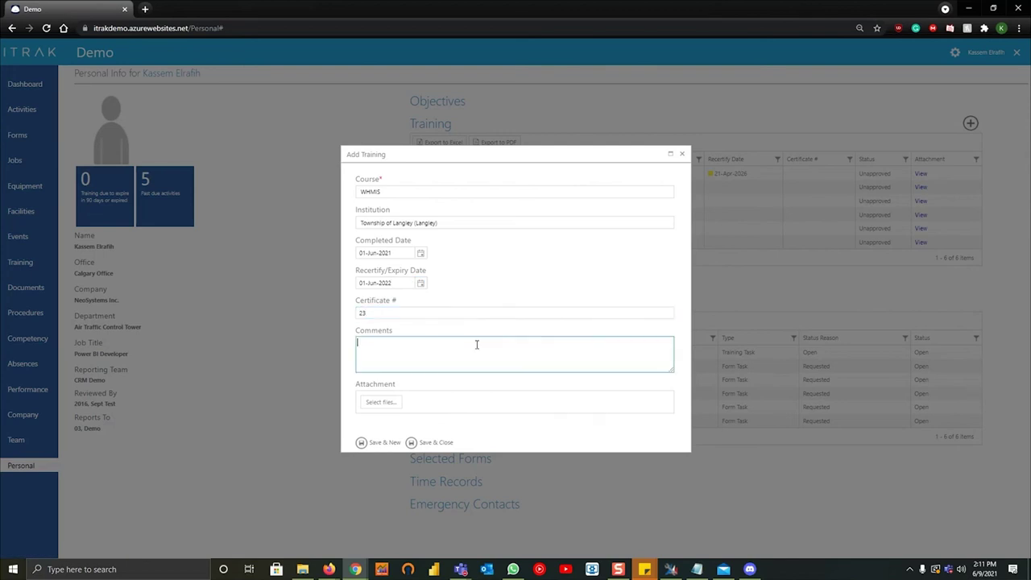
text(The Teacher performed the session excellently)
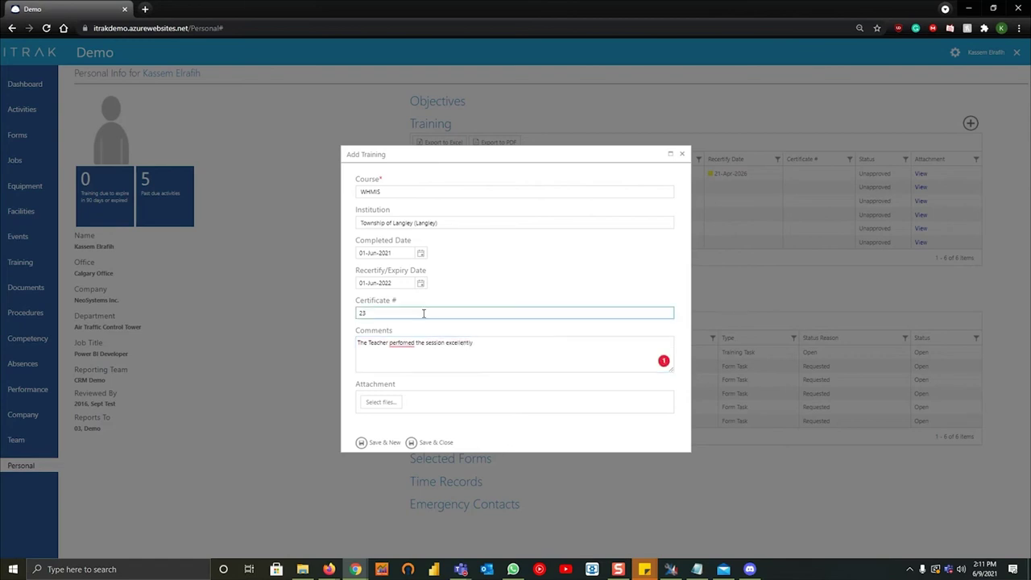
mouse_move(401, 342)
click(414, 363)
click(384, 402)
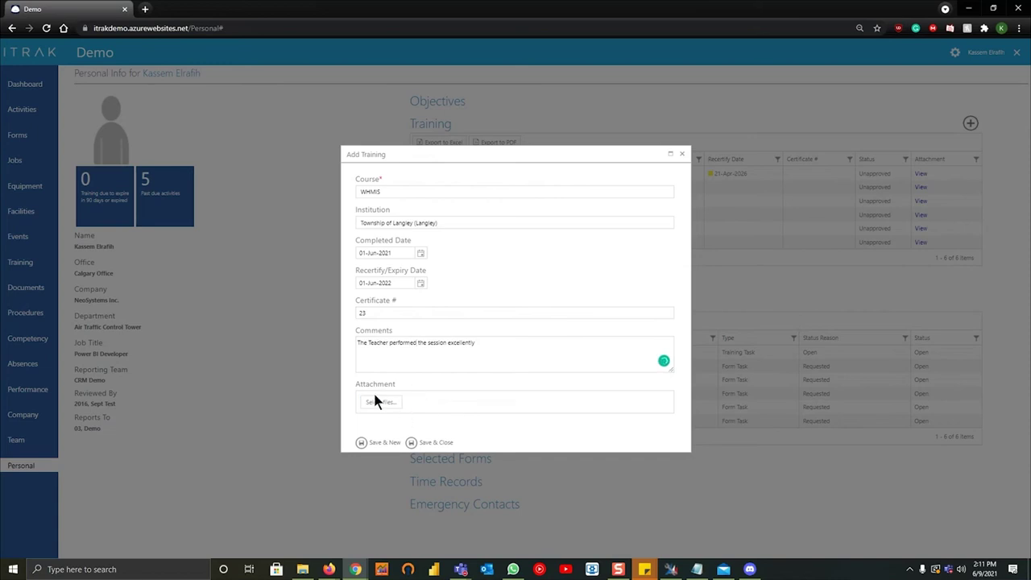
click(426, 444)
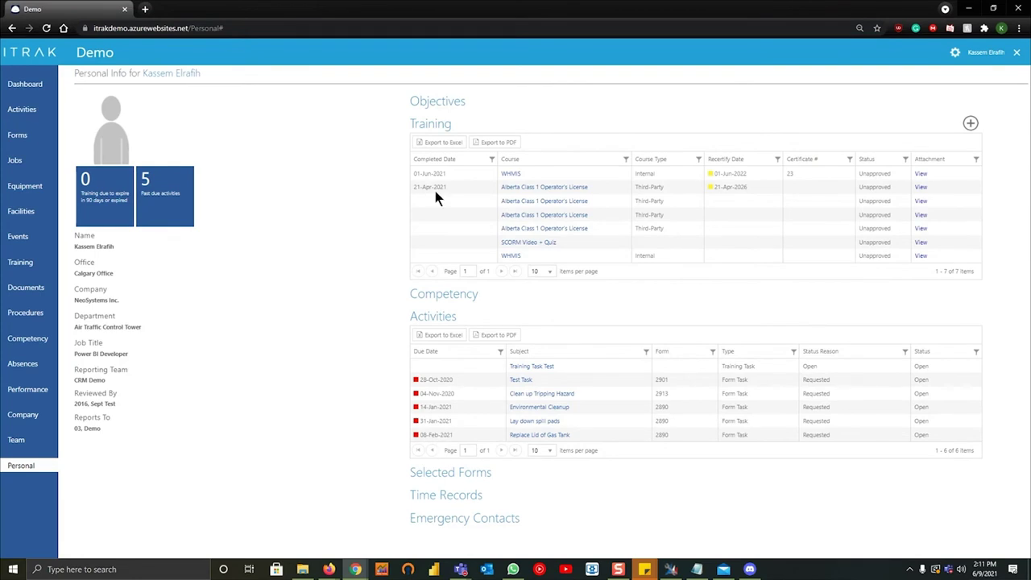
Step: Review the new WHMIS record's details and check its approval status in the training list
drag(419, 174, 445, 172)
click(496, 172)
click(510, 174)
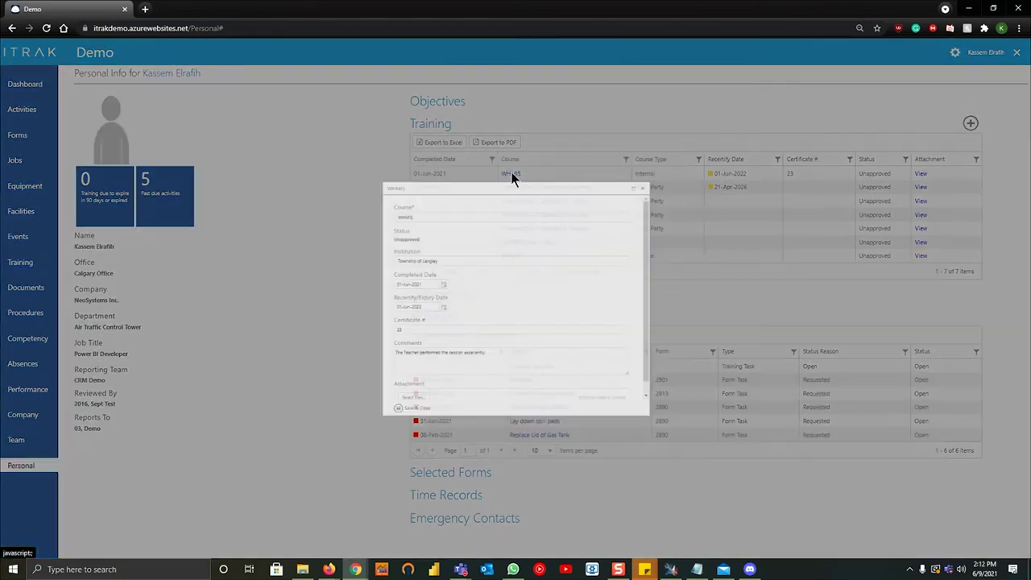
scroll(475, 419, down, 1)
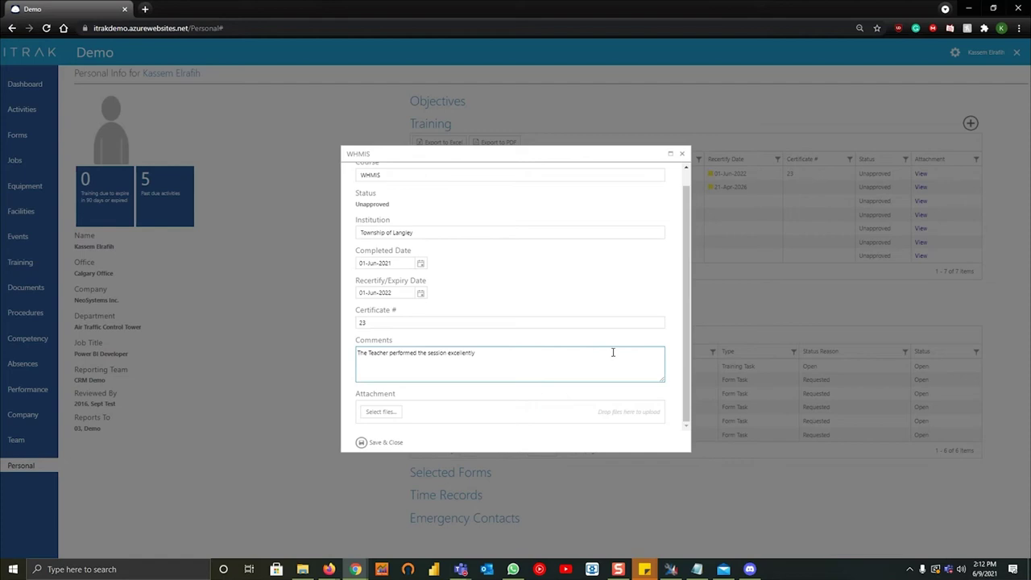
click(683, 155)
double_click(874, 173)
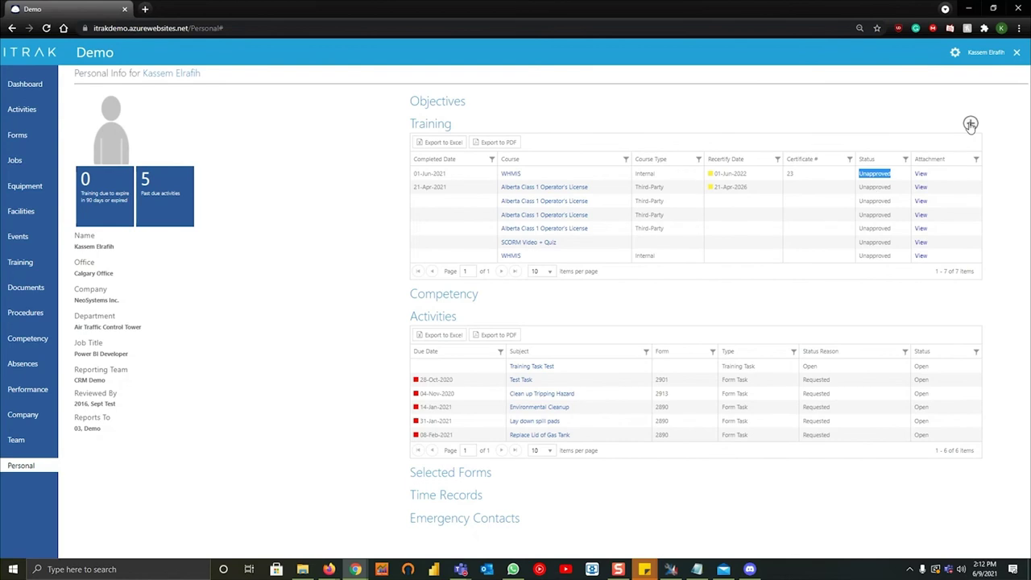
click(318, 185)
double_click(889, 174)
Step: Complete the Training Task Test activity by answering Yes to the acknowledgement of the assigned material
click(532, 368)
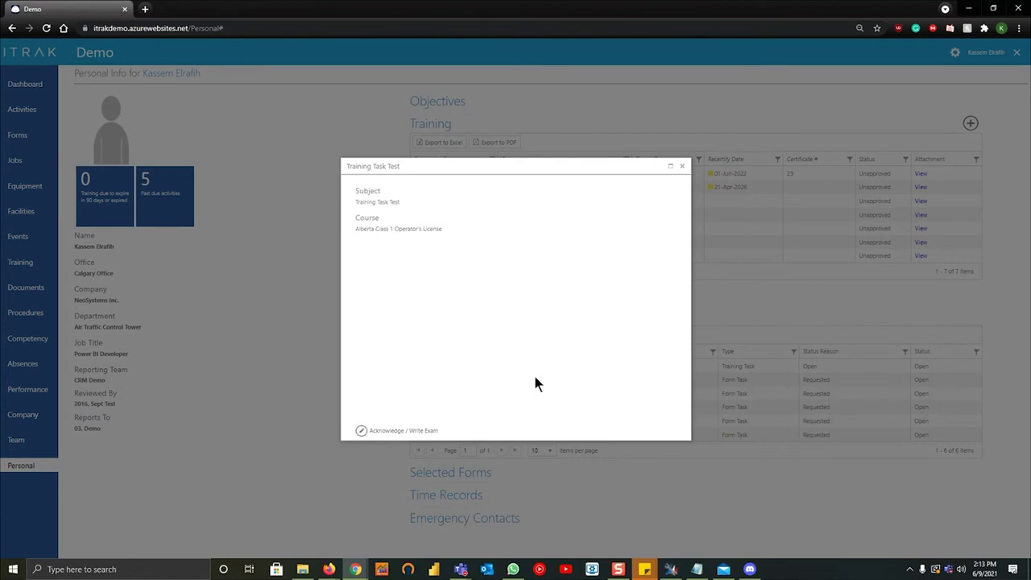
click(682, 167)
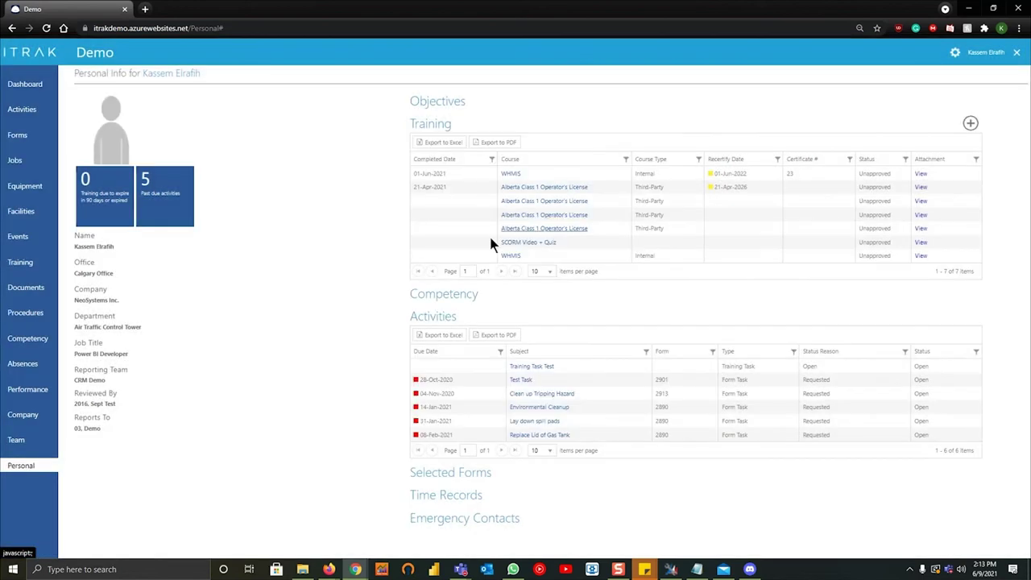
click(539, 369)
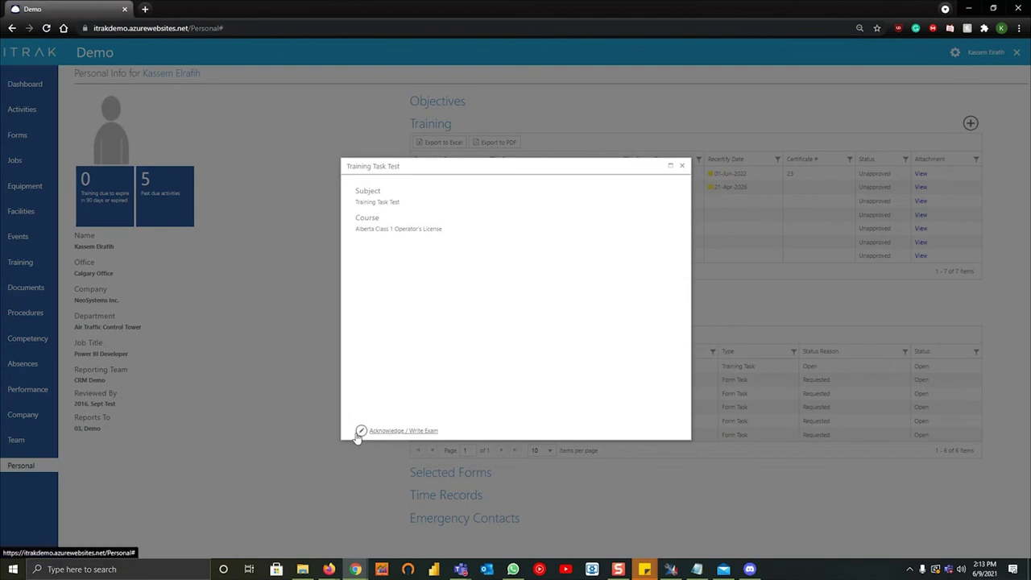
click(393, 431)
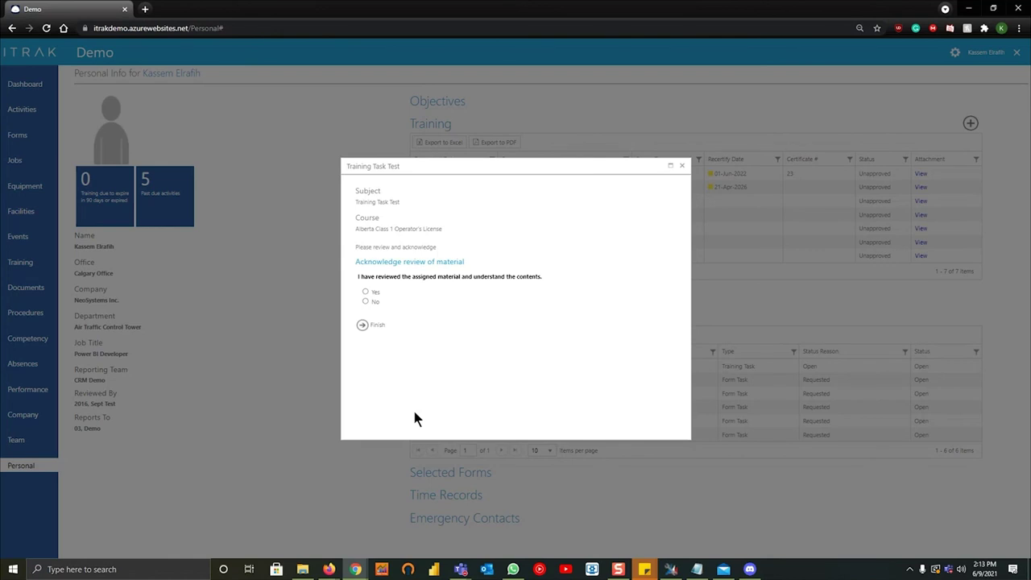
drag(402, 262, 412, 281)
click(410, 280)
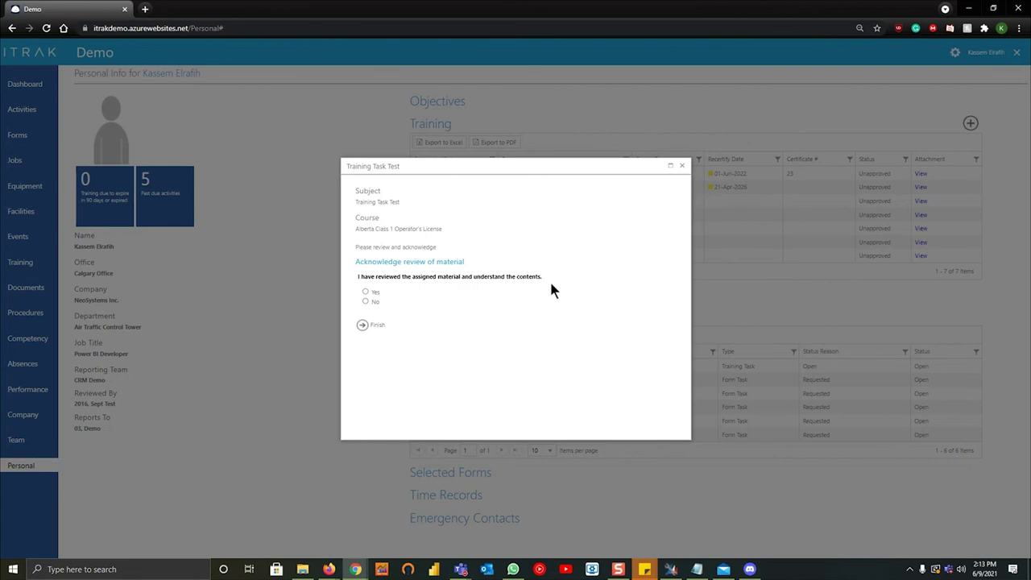
click(372, 290)
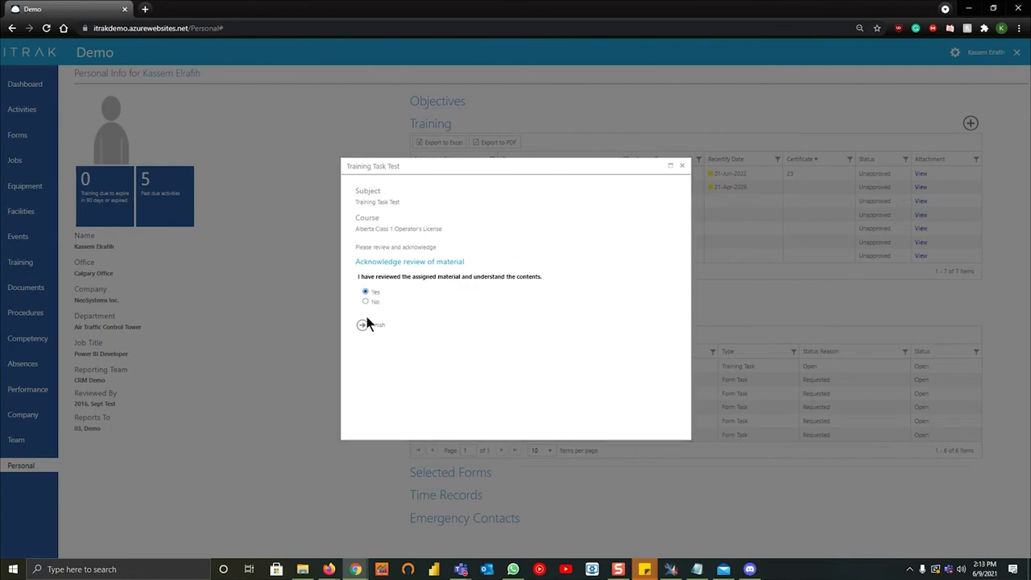
click(362, 325)
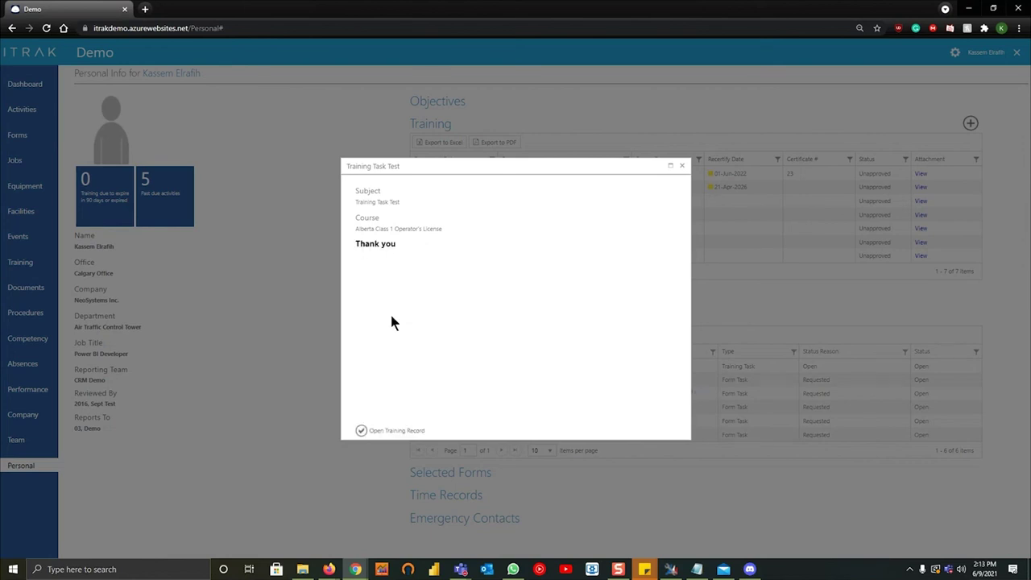
Step: Open the training record for the completed task, examine its status and dates, and locate its row in the training list
drag(440, 229, 354, 233)
click(412, 282)
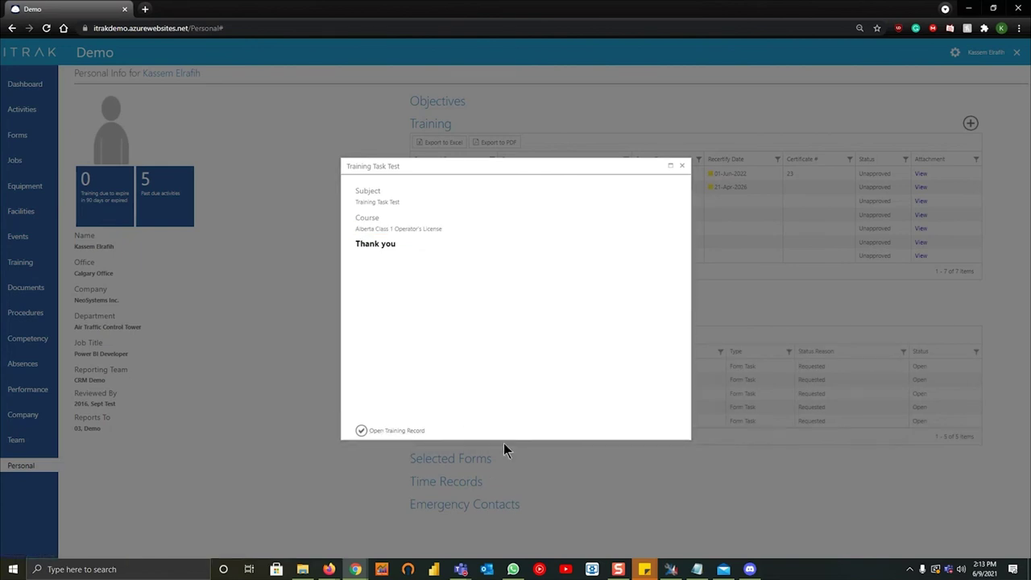
click(374, 431)
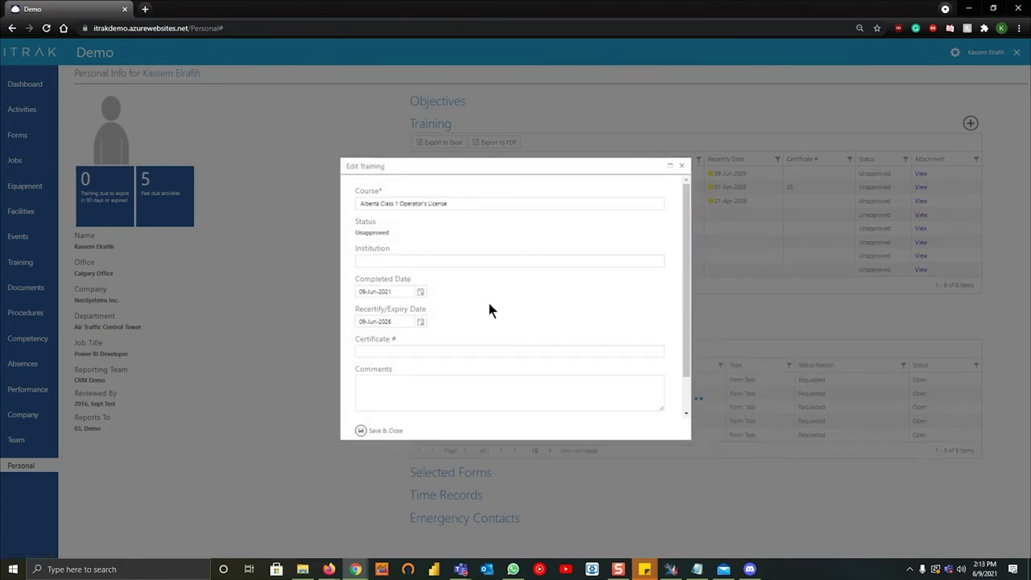
drag(419, 280, 357, 282)
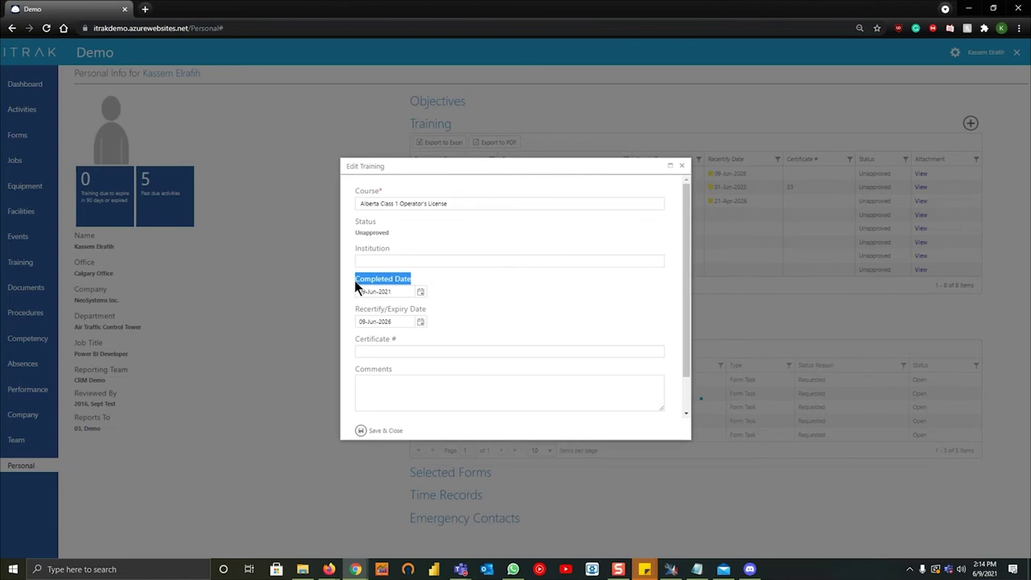
click(397, 233)
scroll(500, 328, down, 2)
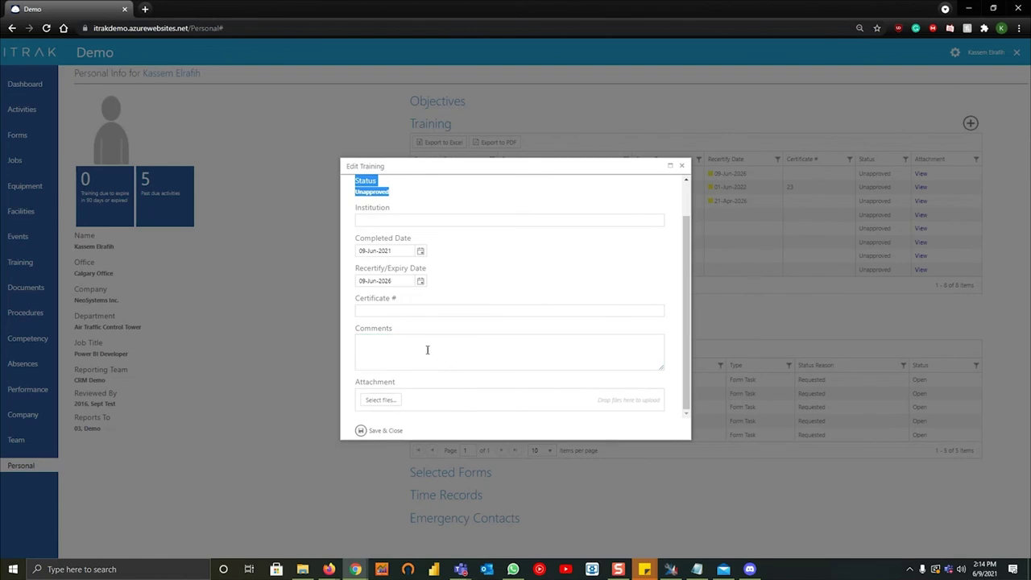
scroll(563, 344, up, 2)
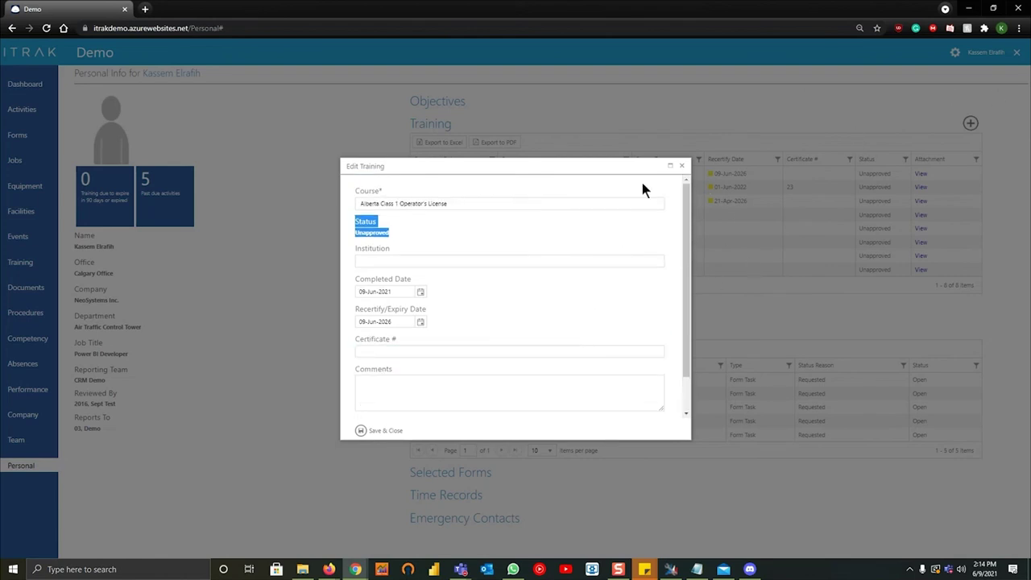
click(681, 168)
drag(448, 173, 413, 174)
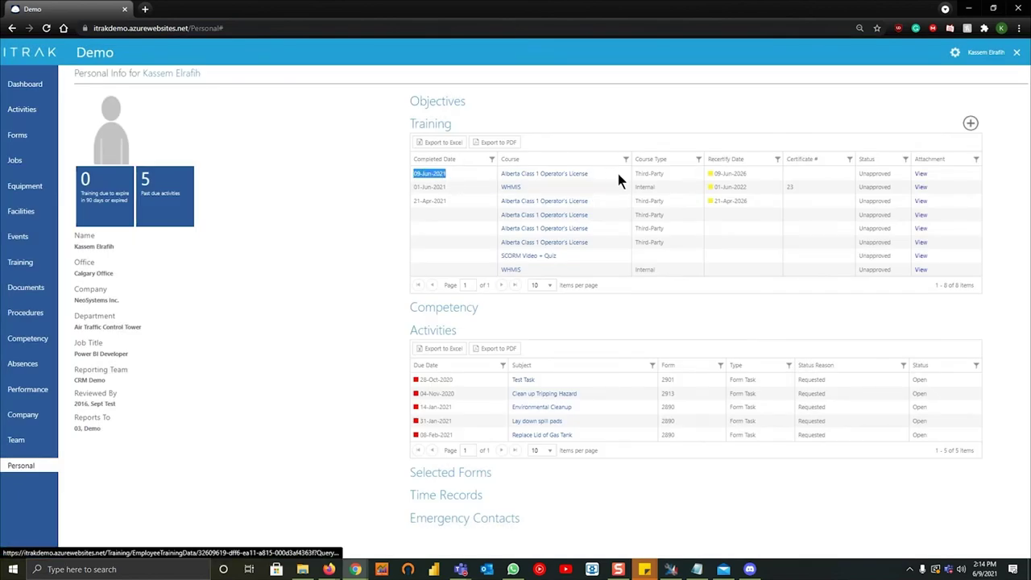
drag(617, 172, 498, 176)
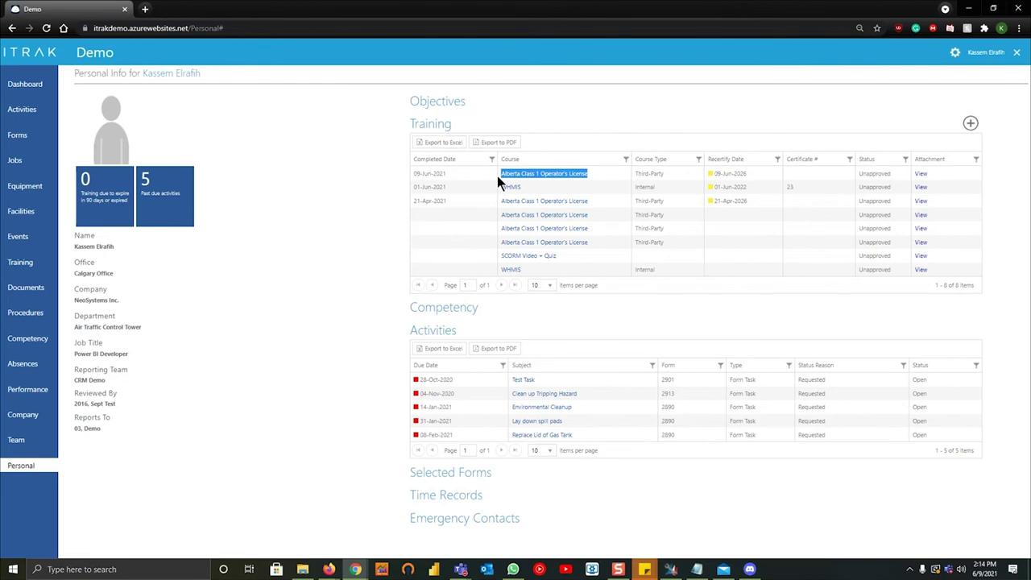
Step: Collapse the Training and Activities sections on the personal page
click(430, 125)
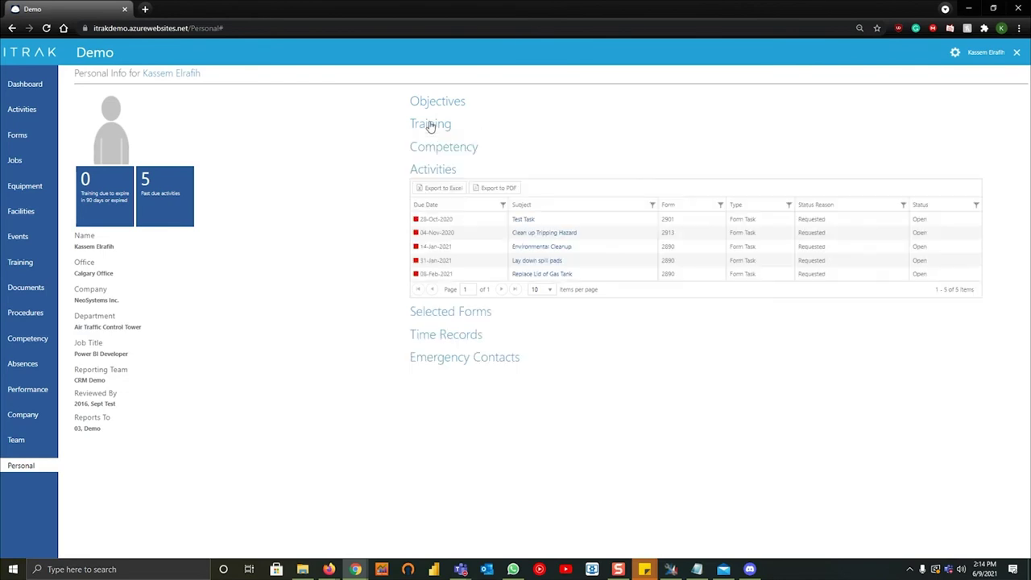
click(435, 170)
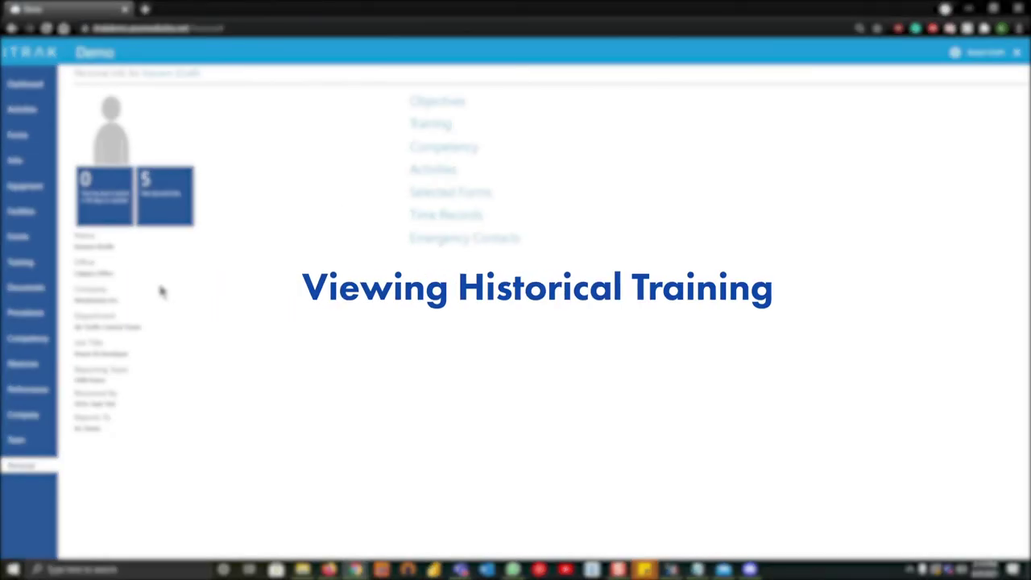
Step: Review the active training and available reports in the training module, and display the Inactive Training view
click(42, 271)
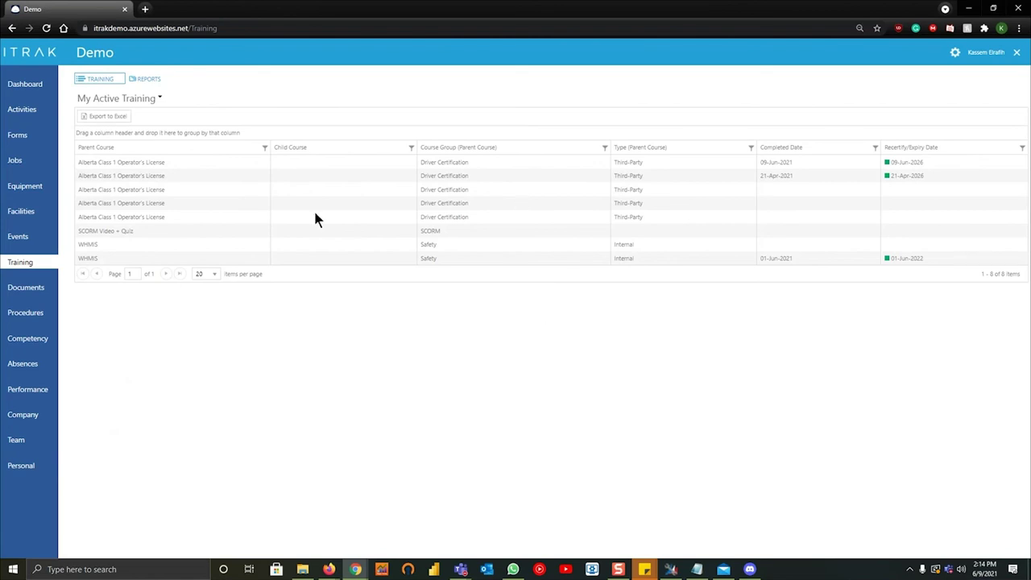
click(152, 80)
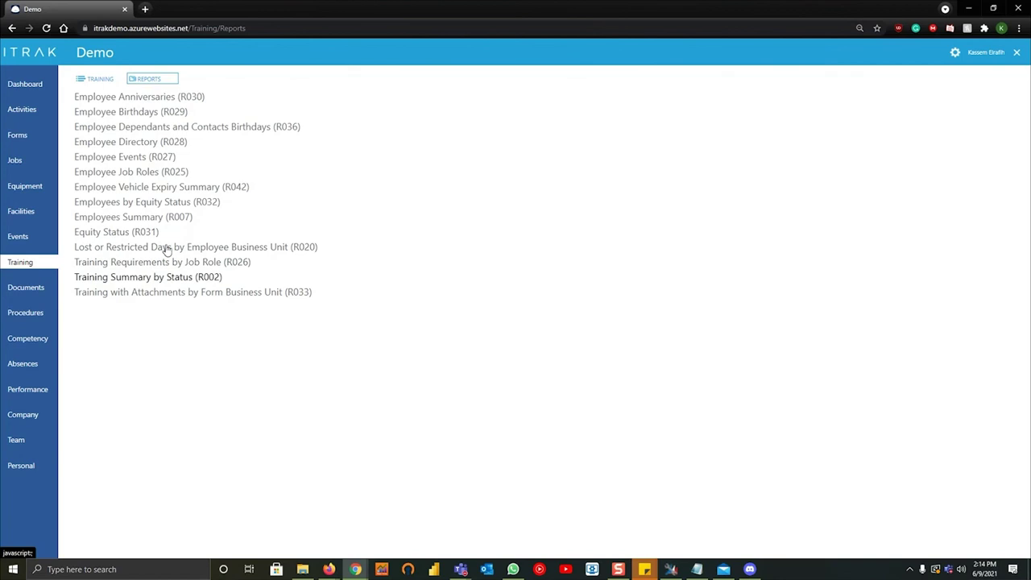
click(96, 83)
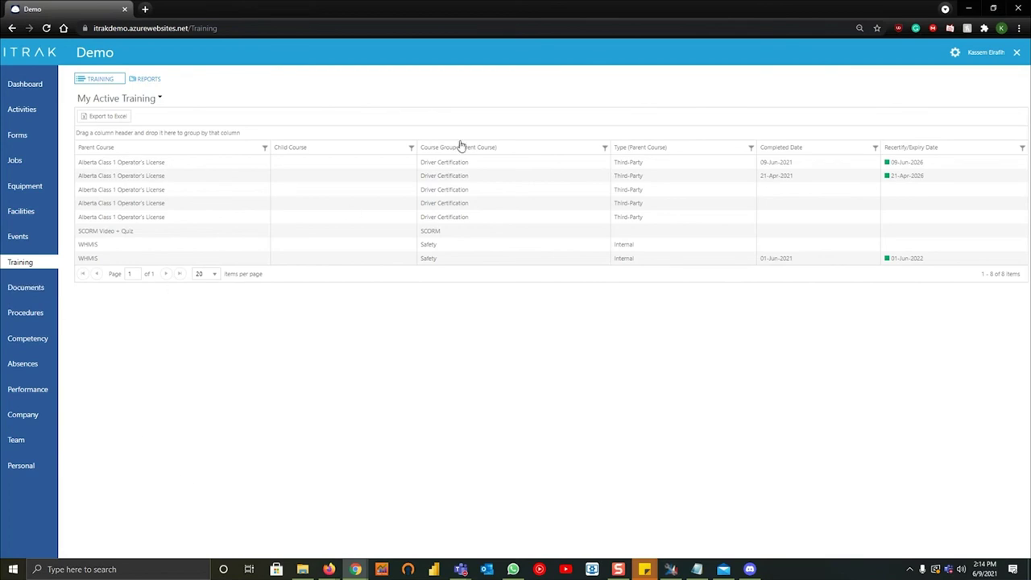
click(136, 101)
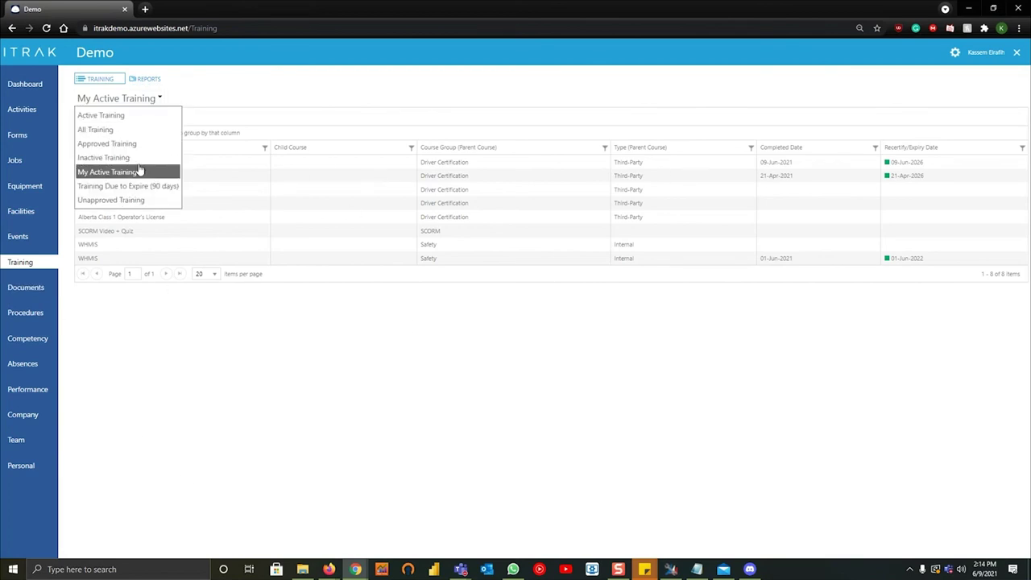
click(139, 159)
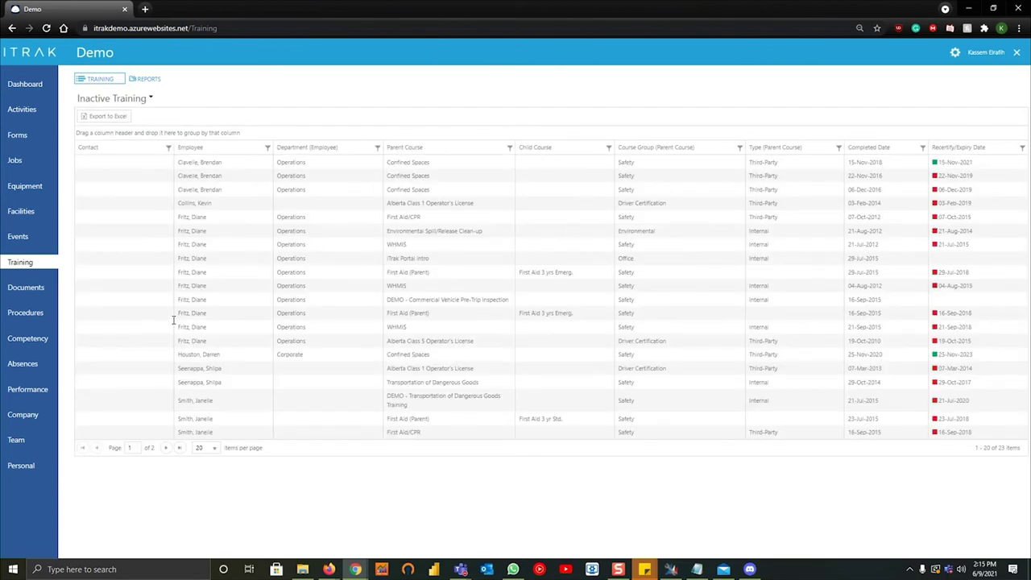
Step: Return to the personal page and expand its Training and Activities sections to review records and assigned tasks
click(27, 472)
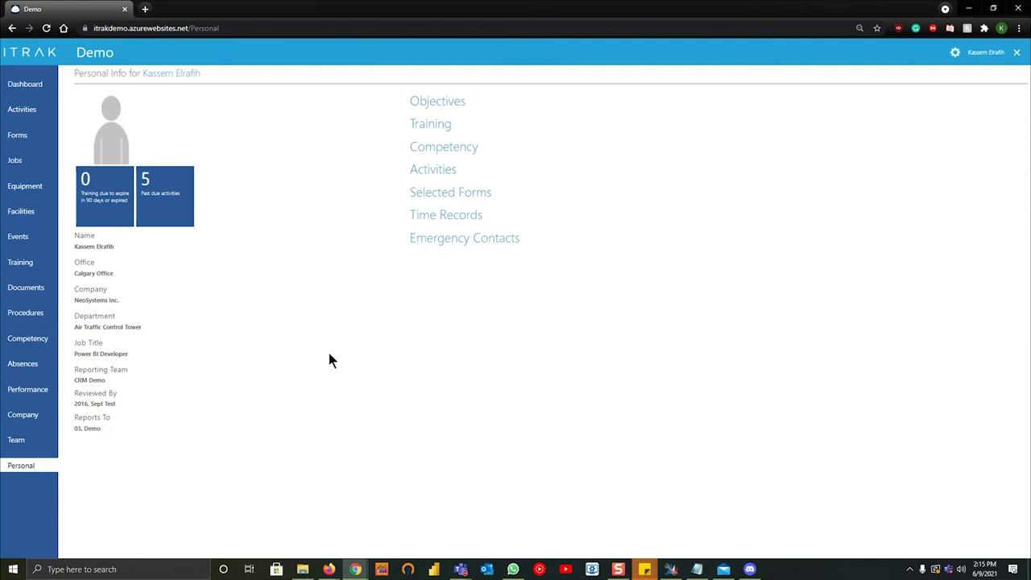
click(429, 126)
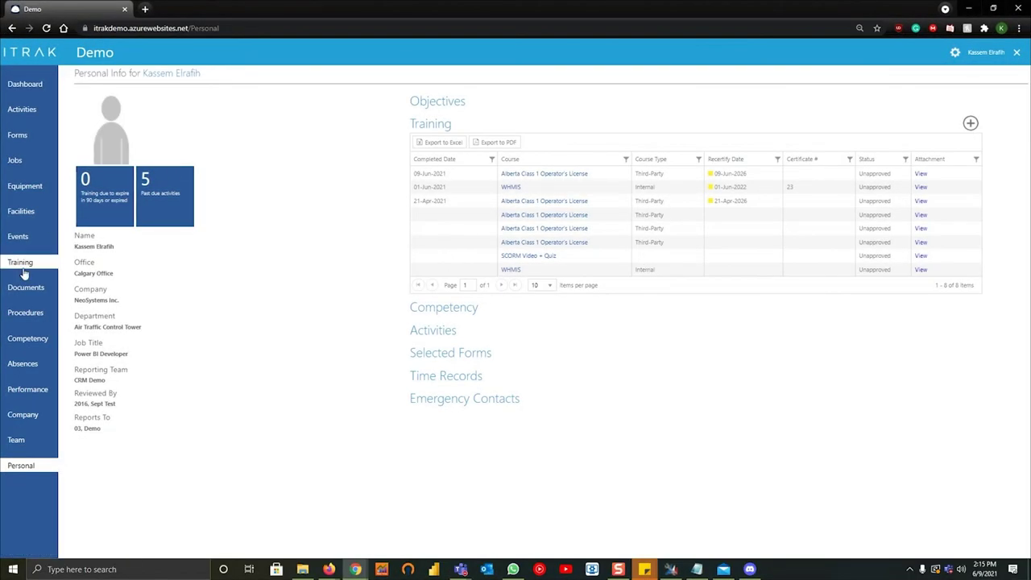
click(428, 331)
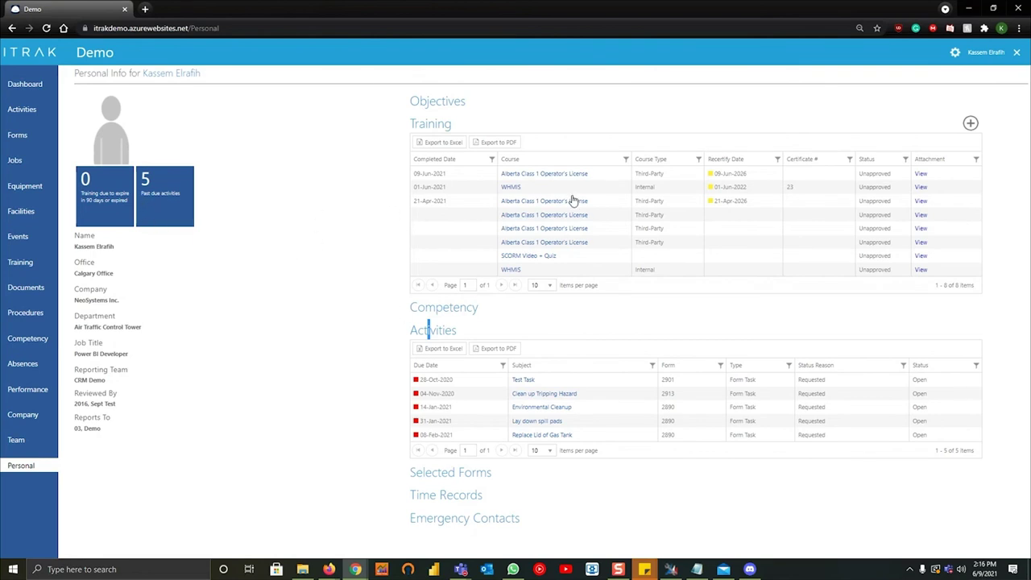
Step: Check the Outstanding Training and Action Plan Register lists on the dashboard, and reopen the training list on the personal page
click(46, 87)
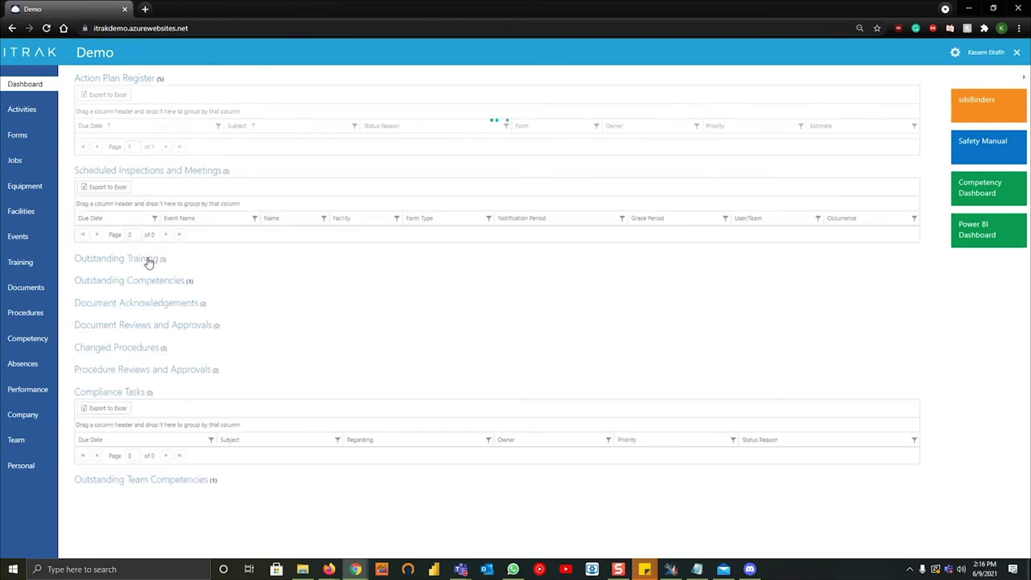
click(157, 259)
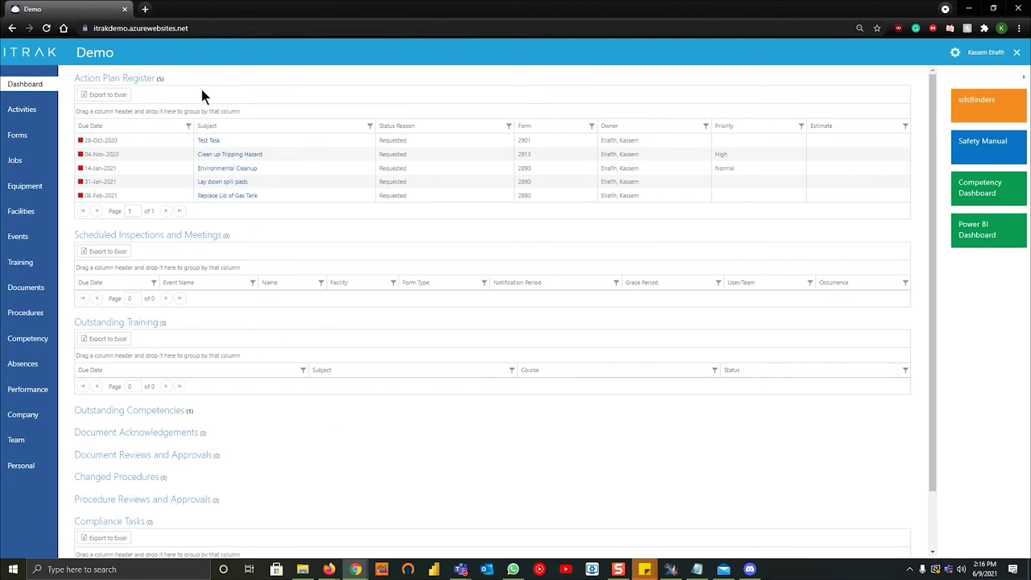
click(38, 457)
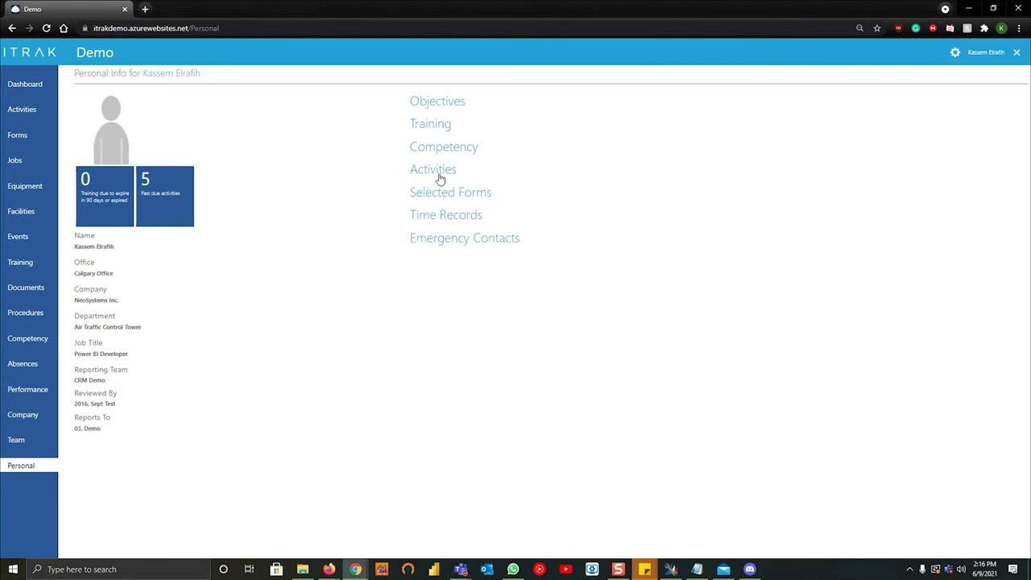
click(437, 127)
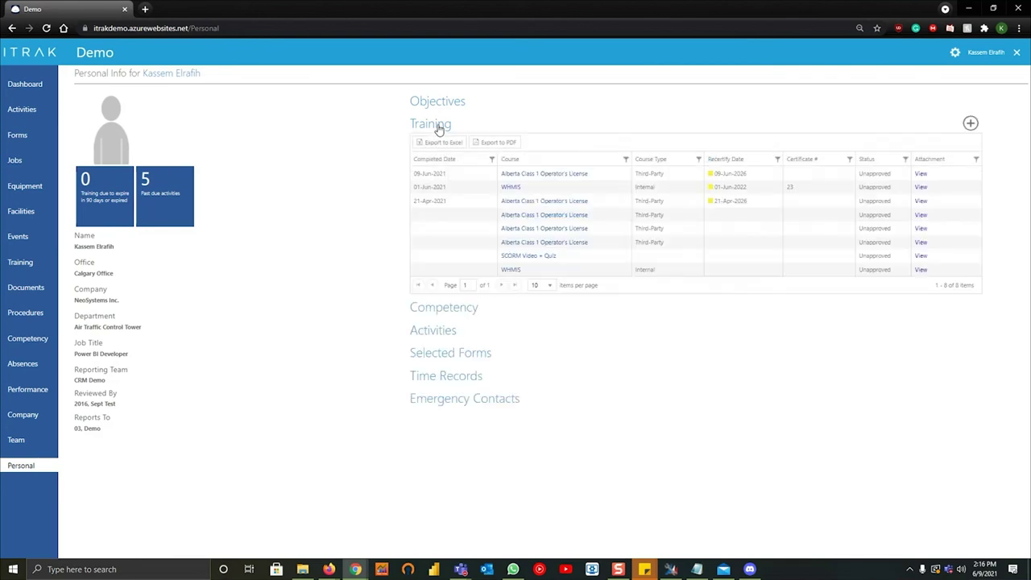